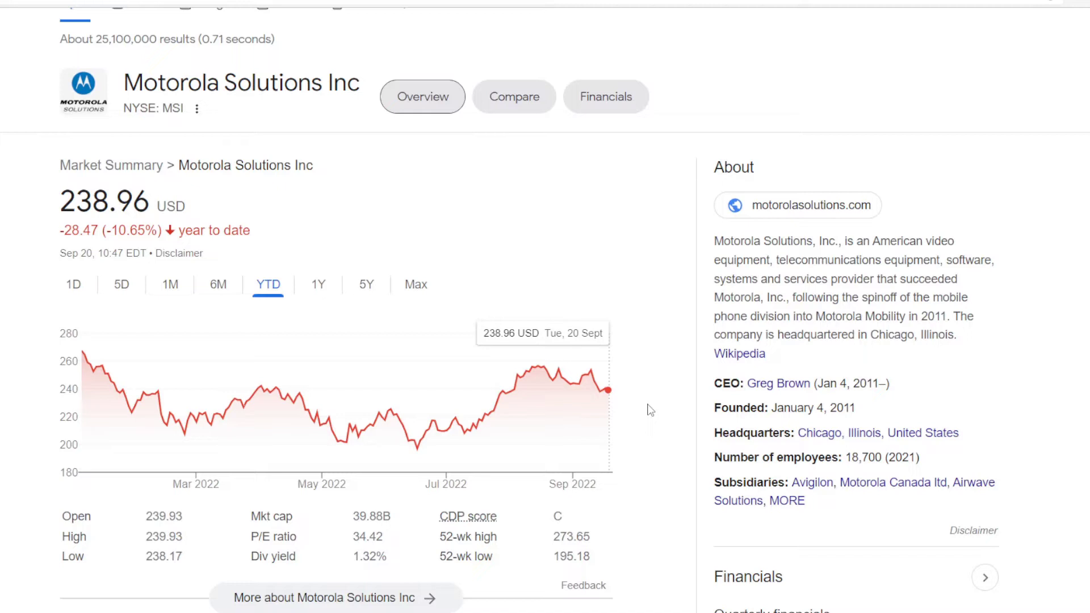
Show Motorola Solutions' (MSI) share price history over the past five years.
click(366, 284)
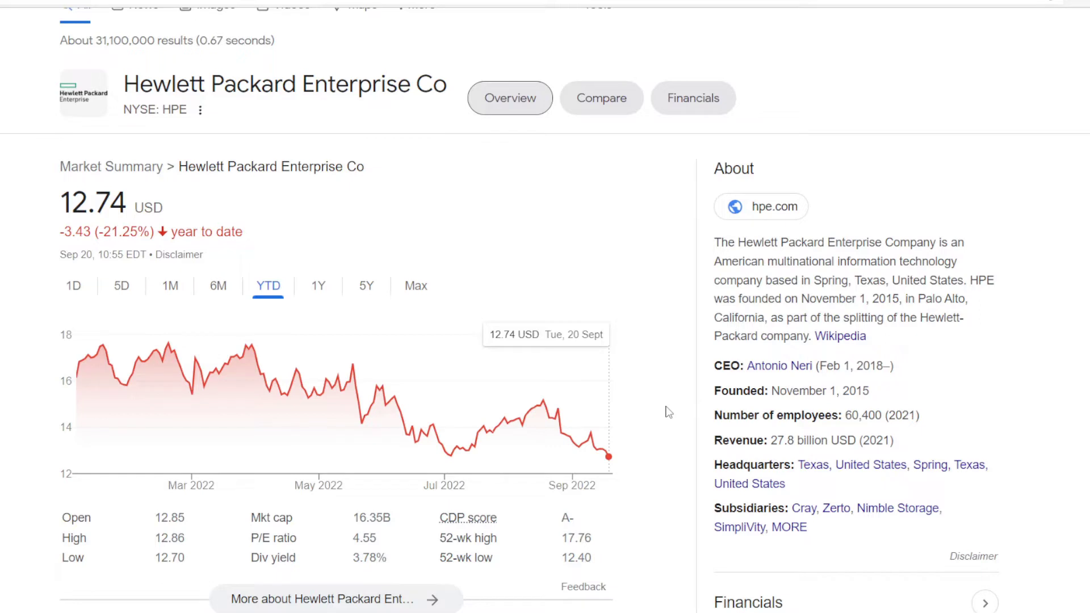
Switch the HPE price chart to the 5-year range.
click(366, 285)
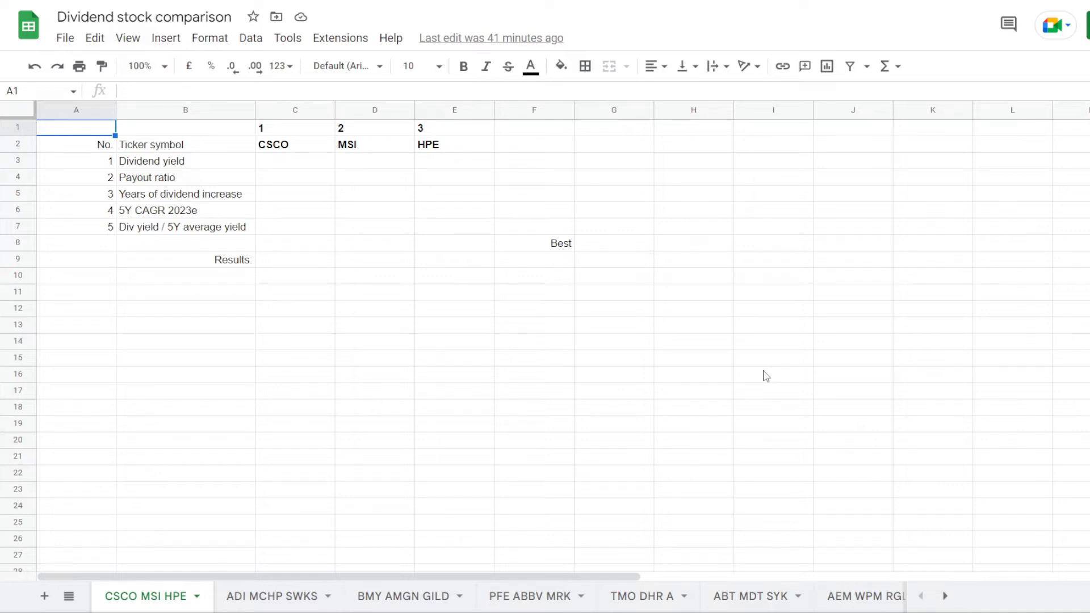
Switch to the Cisco Systems dividend page showing its 43.07% payout ratio.
key(ctrl+Tab)
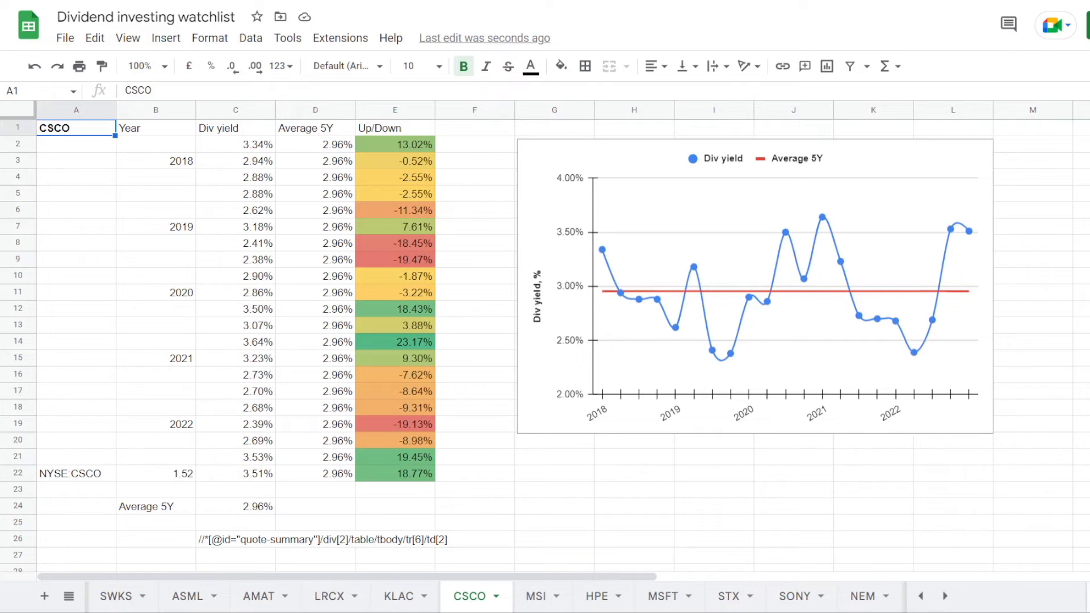
Check CSCO's 5-year average yield and Up/Down values in column E, then open MSI.
click(235, 506)
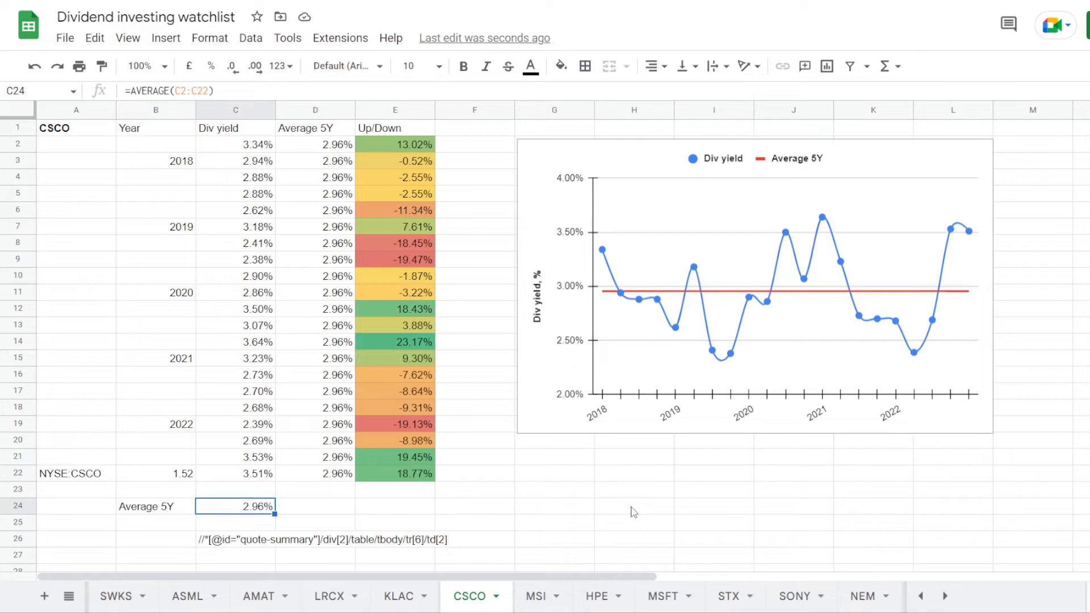
key(ctrl+z)
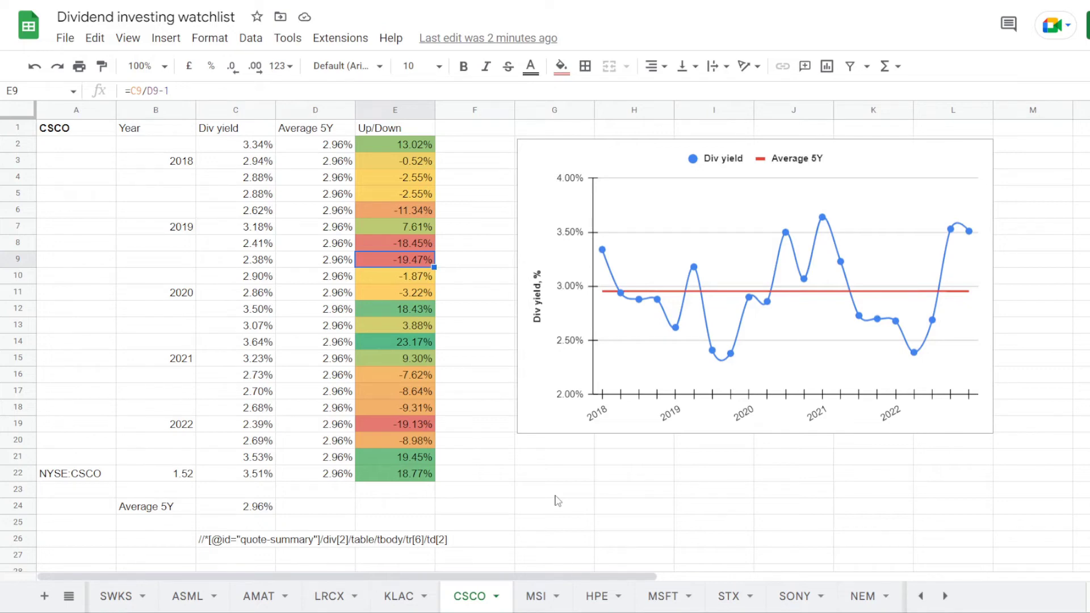
key(Down)
key(Down)
key(Down)
key(Down)
key(Down)
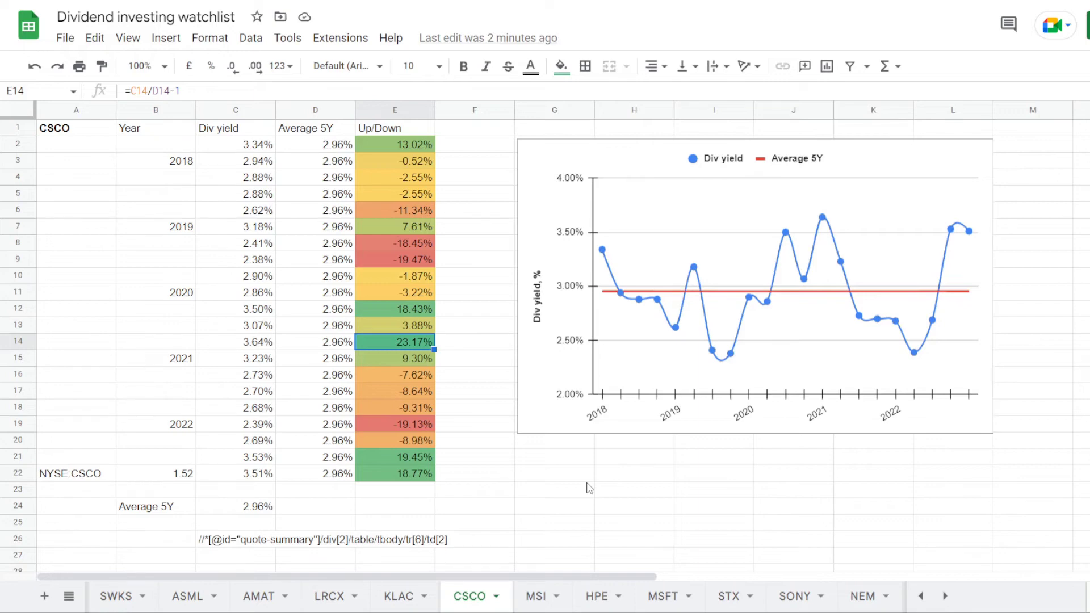
key(ctrl+Down)
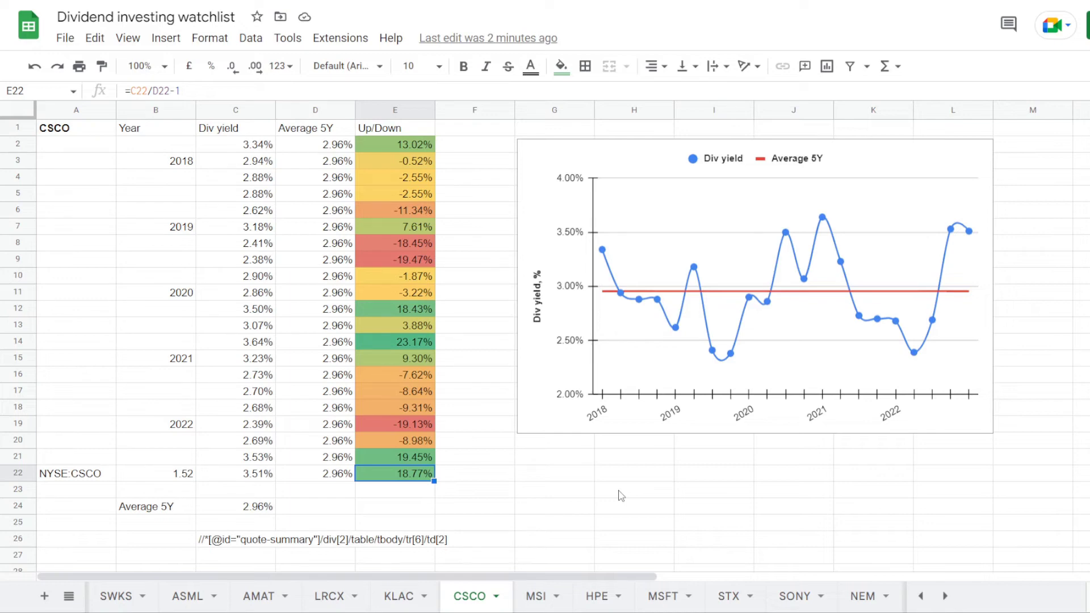
key(ctrl+shift+Page_Down)
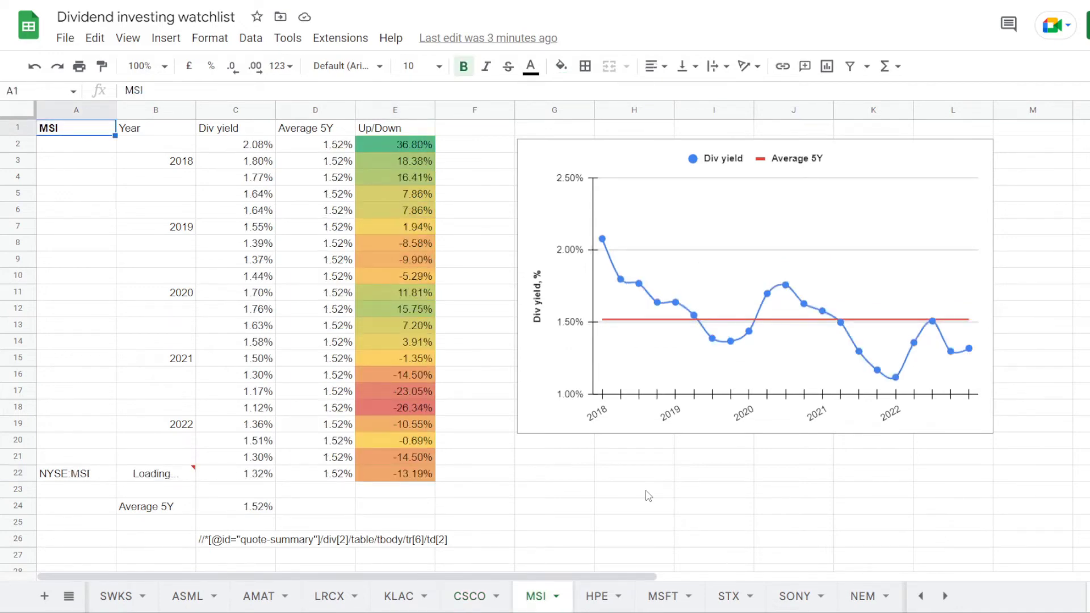
click(250, 506)
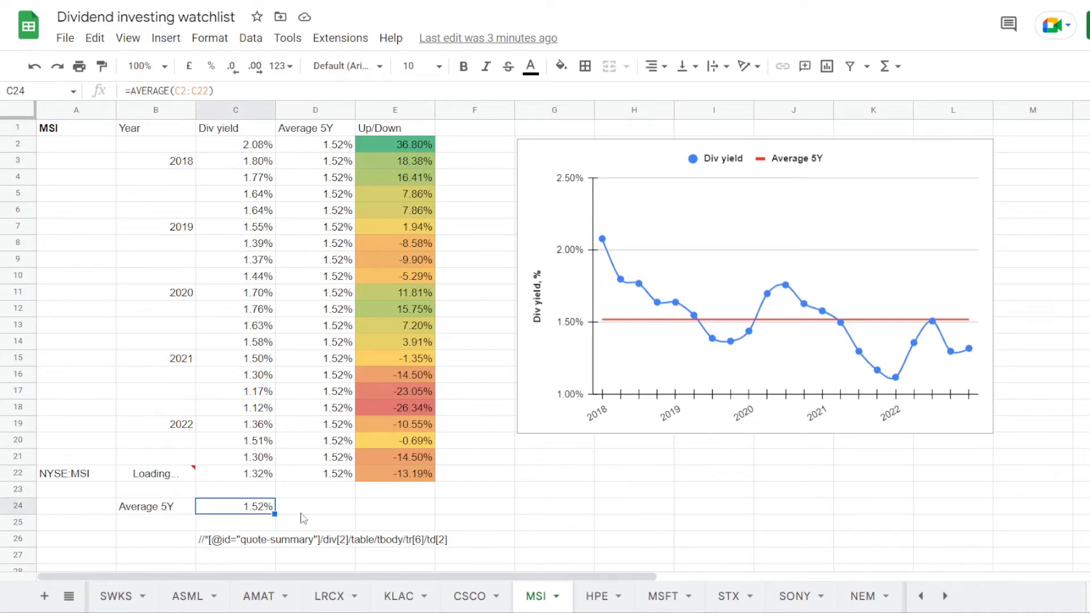
click(398, 144)
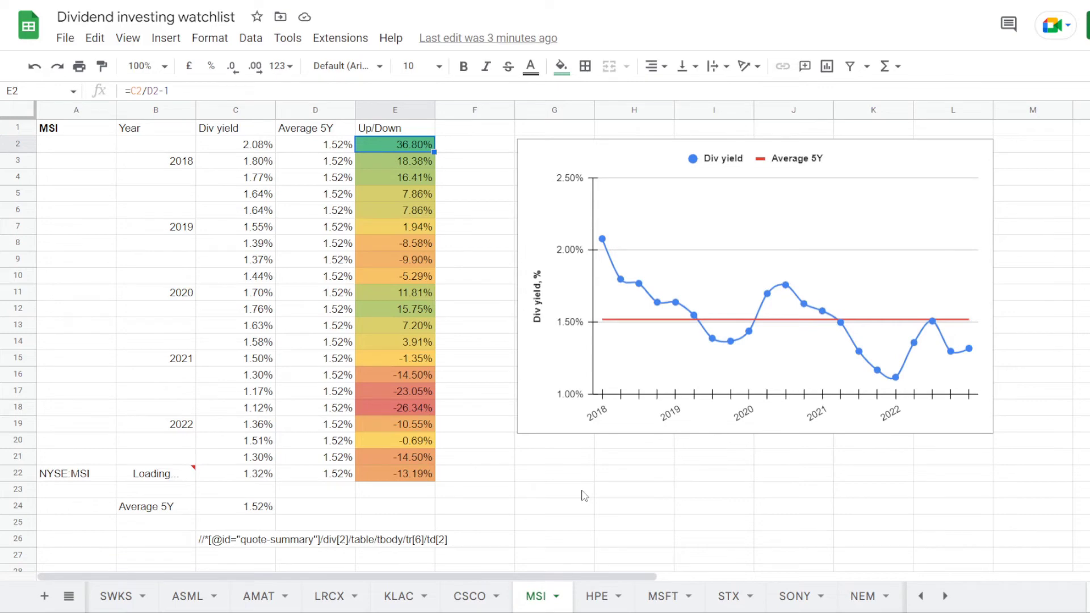
key(Down)
key(Down)
key(Down)
key(Down)
key(Down)
key(Down)
key(Down)
key(Down)
key(Down)
key(Down)
key(Down)
key(Down)
key(Down)
key(Down)
key(Down)
key(Down)
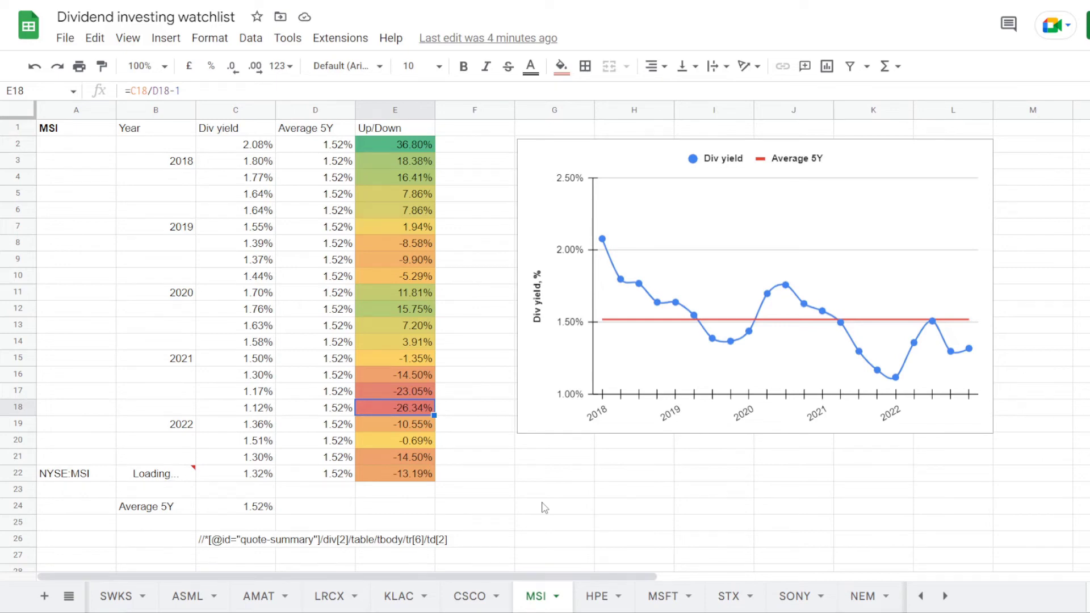
key(Down)
key(Down)
key(Down)
key(Down)
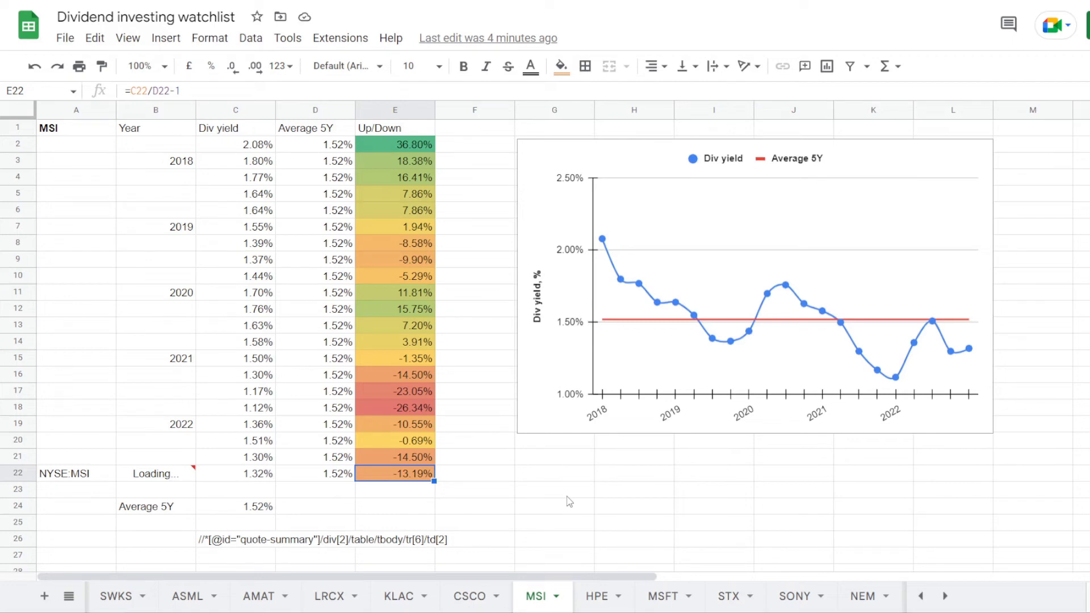
Open the HPE sheet and review its 74.36% peak and latest 31.12% up/down values.
key(ctrl+Page_Down)
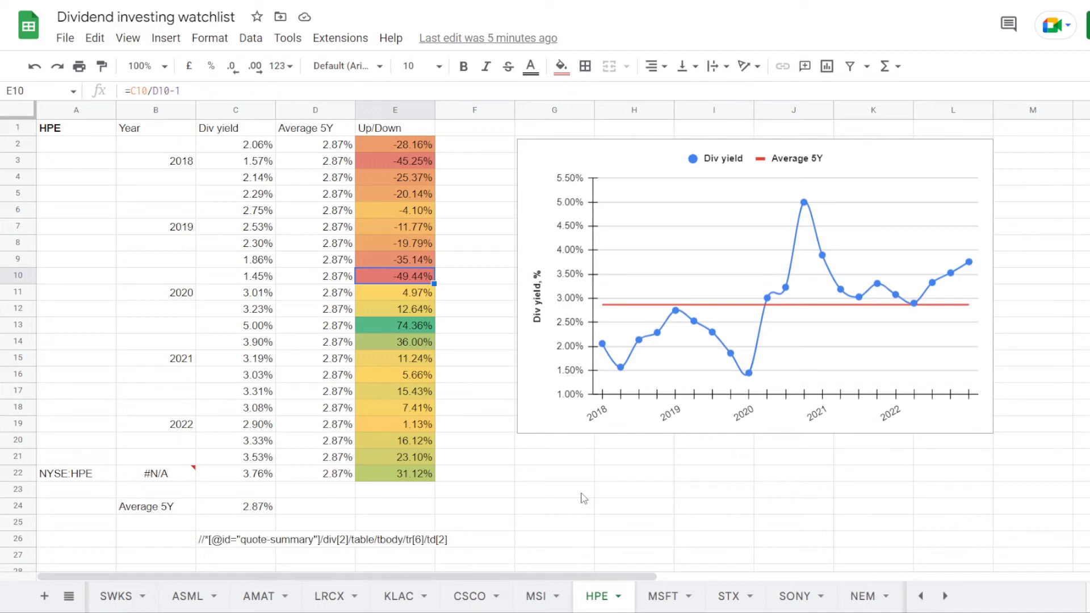
key(Down)
key(Down)
key(Down)
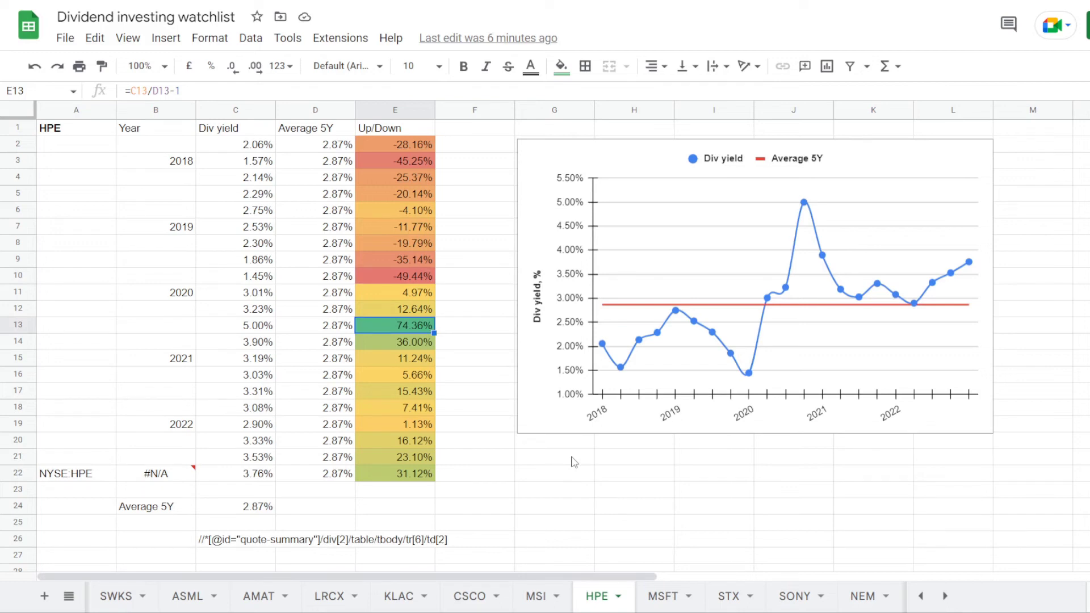
key(ctrl+Down)
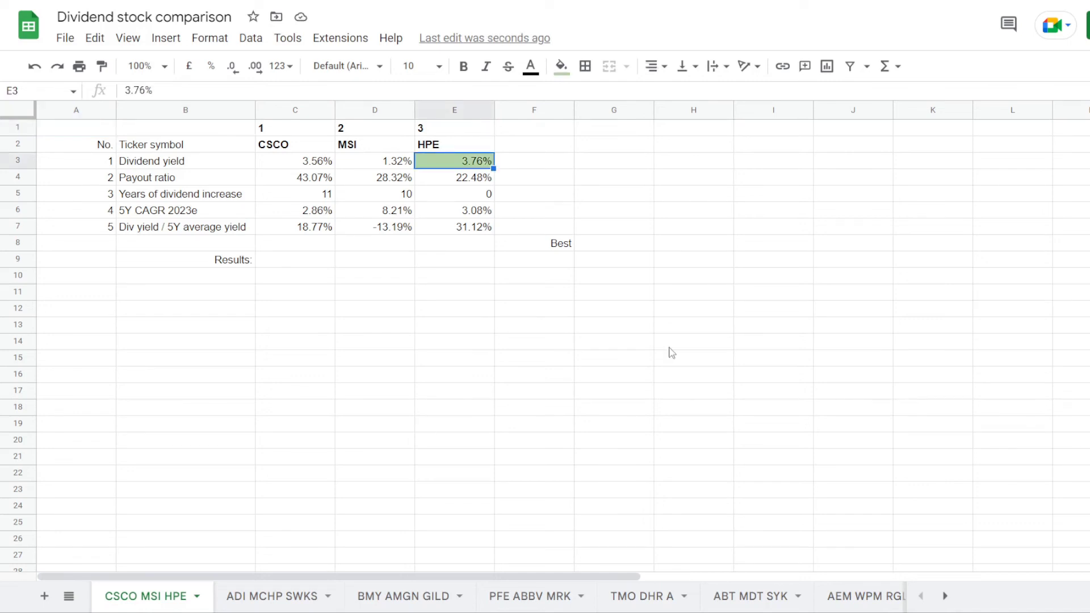
Fill green HPE's 22.48% payout, CSCO's 11 years, MSI's 8.21% CAGR and HPE's 31.12%.
key(Down)
key(F4)
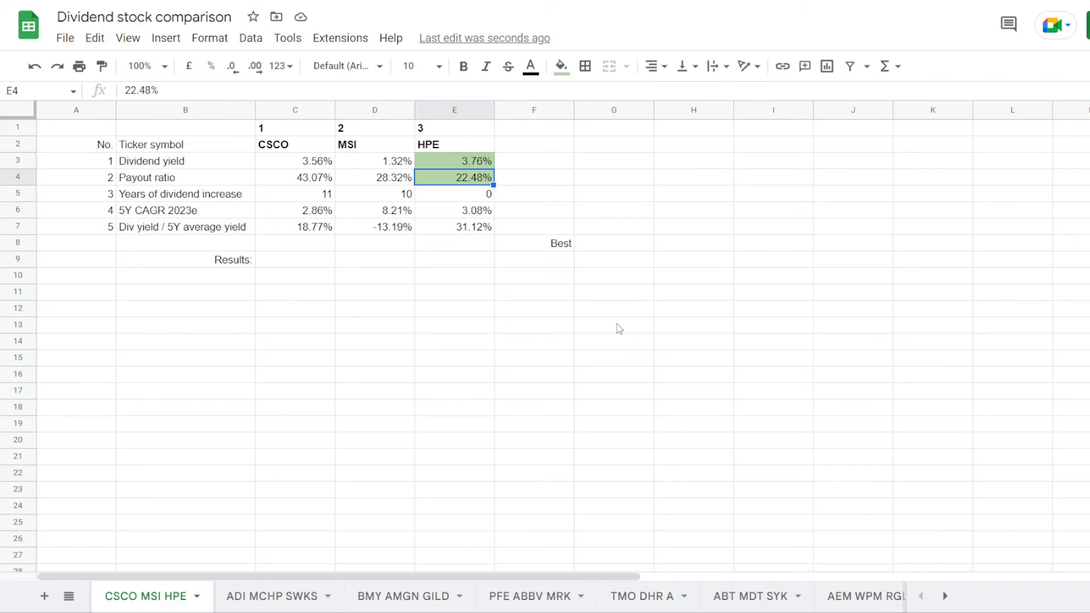
key(Down)
key(Left)
key(Left)
key(F4)
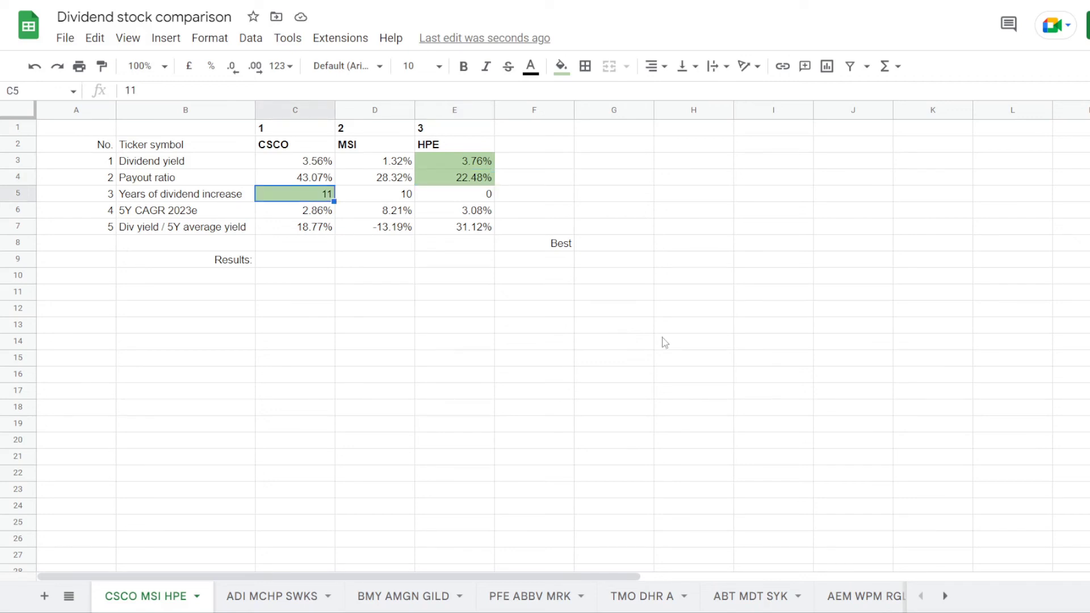
key(Down)
key(Right)
key(F4)
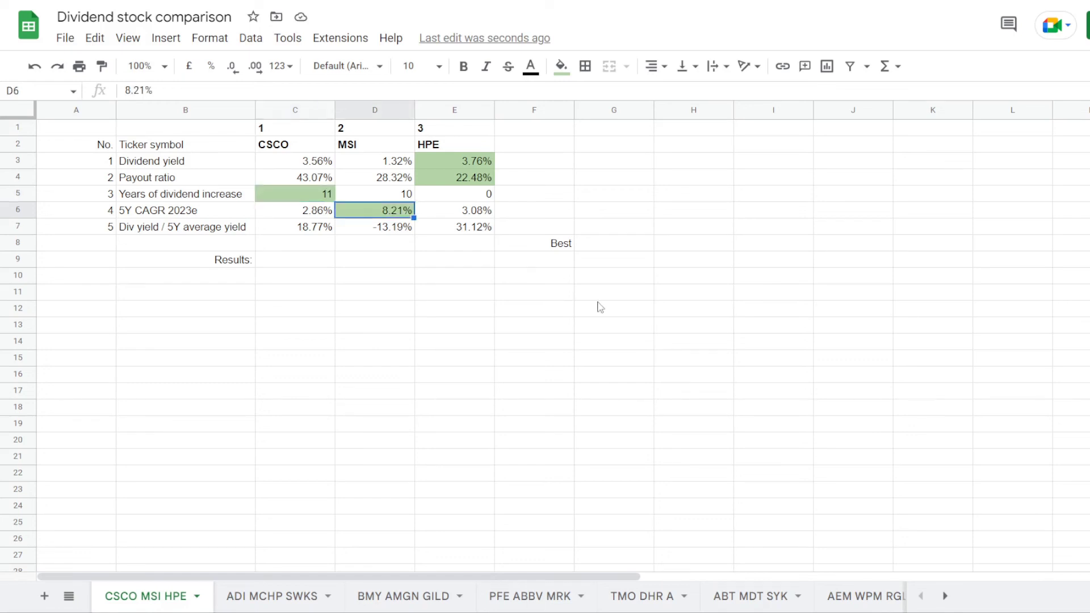
key(Down)
key(Right)
key(F4)
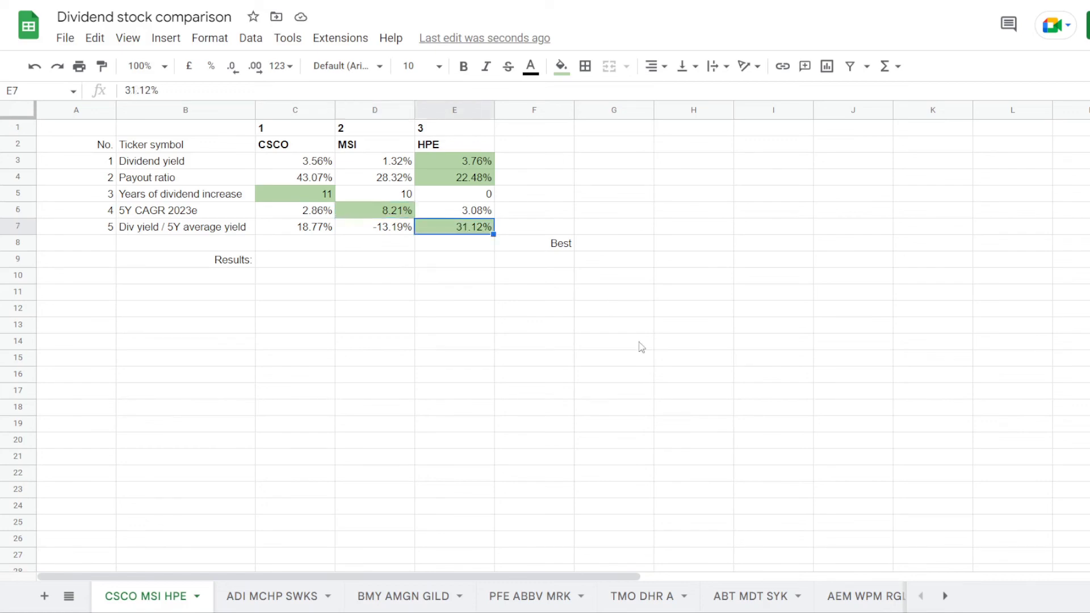